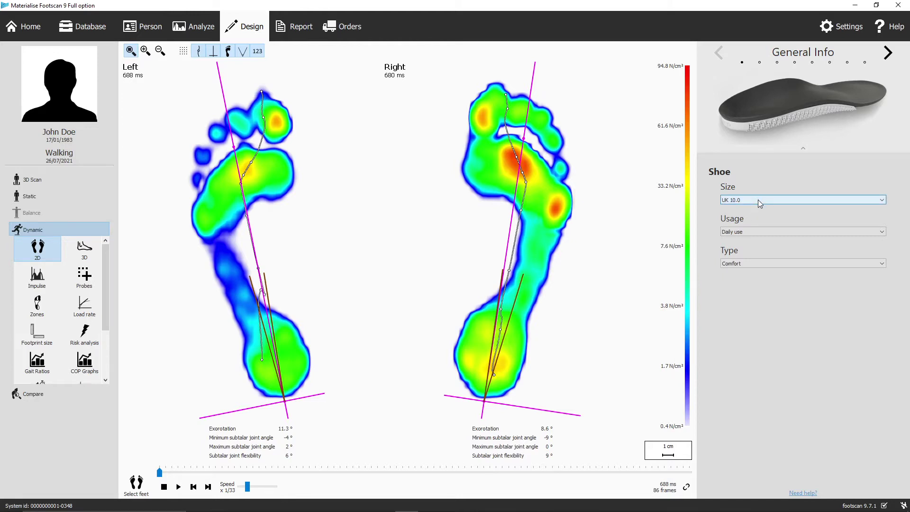
- Keep Daily use as the shoe usage and Comfort as the shoe type after briefly trying Sports
{"action": "left_click", "coordinate": [758, 231]}
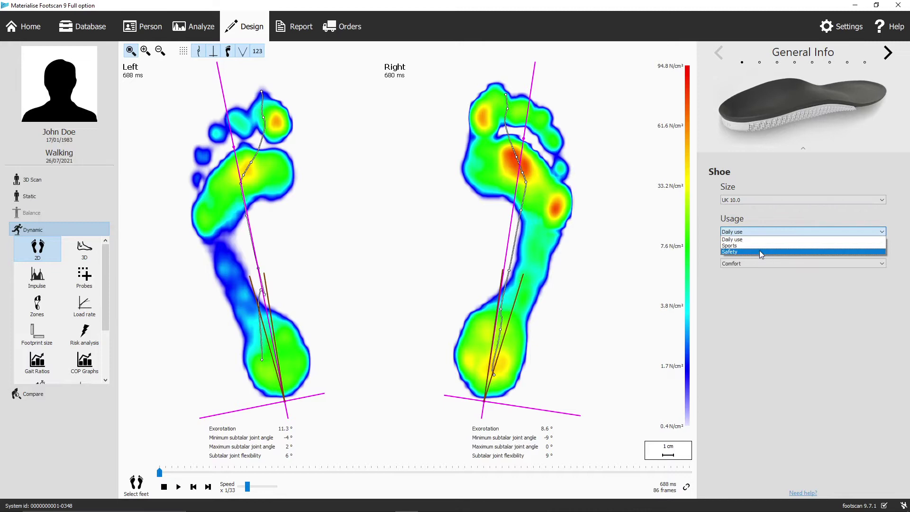
{"action": "left_click", "coordinate": [710, 237]}
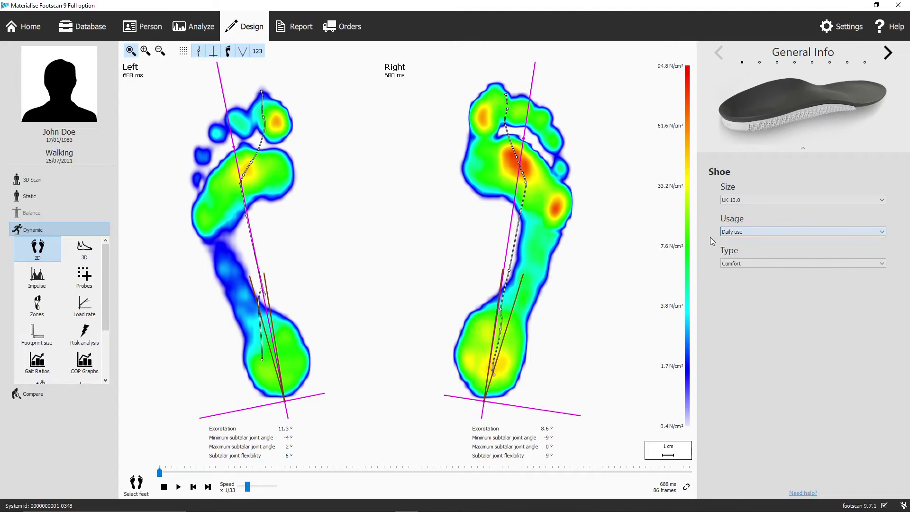
{"action": "left_click", "coordinate": [752, 262]}
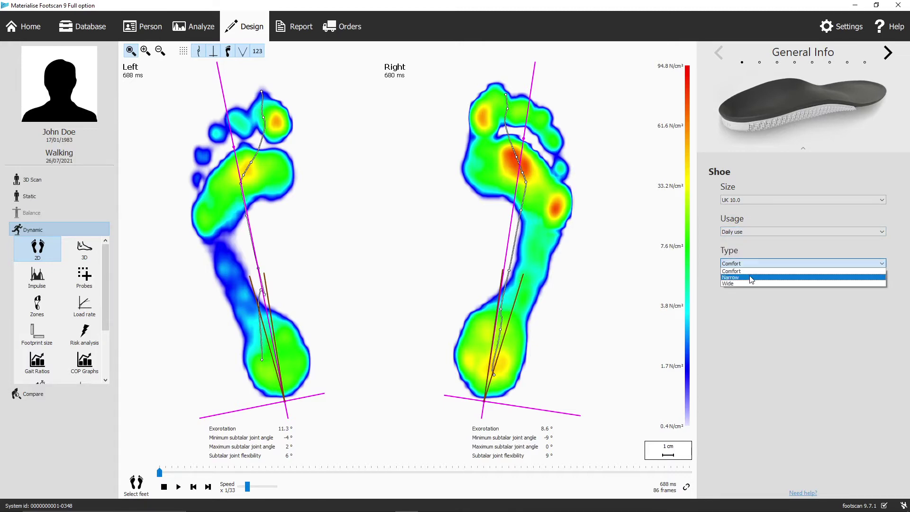
{"action": "left_click", "coordinate": [751, 307]}
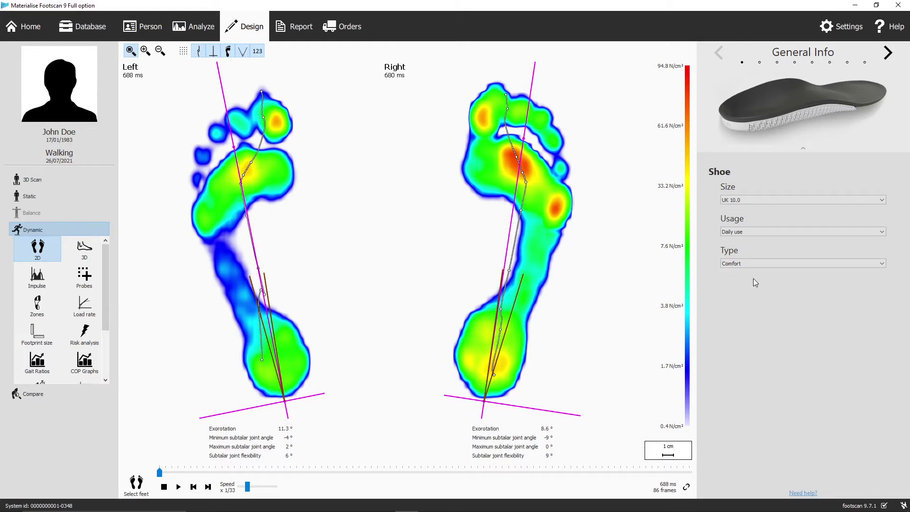
{"action": "left_click", "coordinate": [758, 232]}
{"action": "left_click", "coordinate": [757, 246]}
{"action": "left_click", "coordinate": [753, 260]}
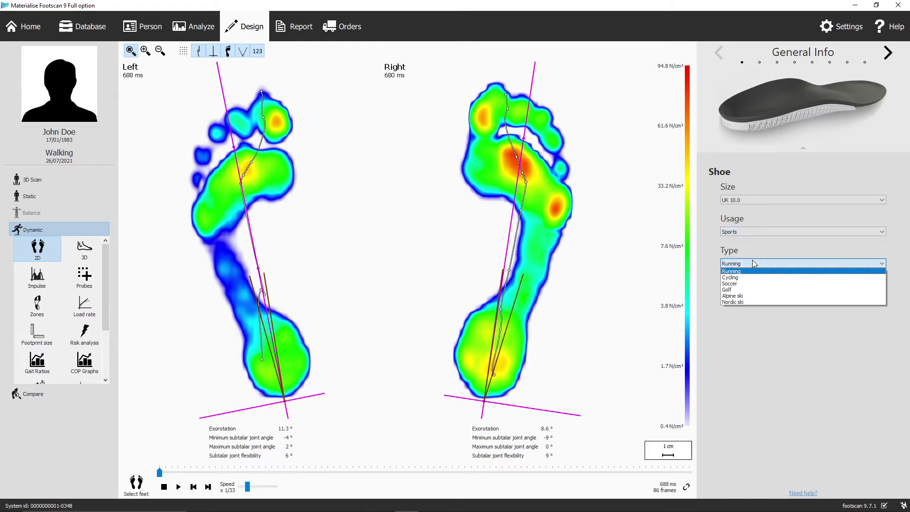
{"action": "left_click", "coordinate": [752, 260]}
{"action": "scroll", "coordinate": [749, 234], "scroll_direction": "up", "scroll_amount": 1}
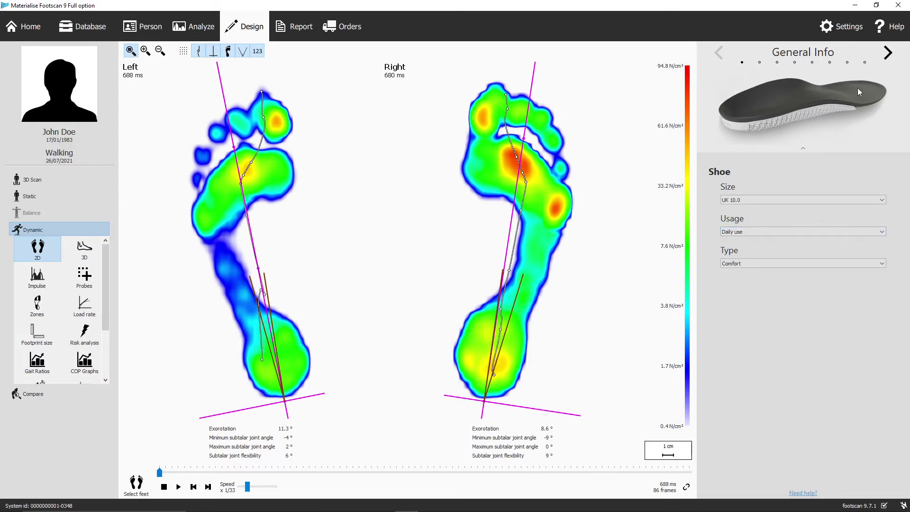
- On Insole Composition, keep the Assembled - full length top layer in EVA
{"action": "left_click", "coordinate": [888, 53]}
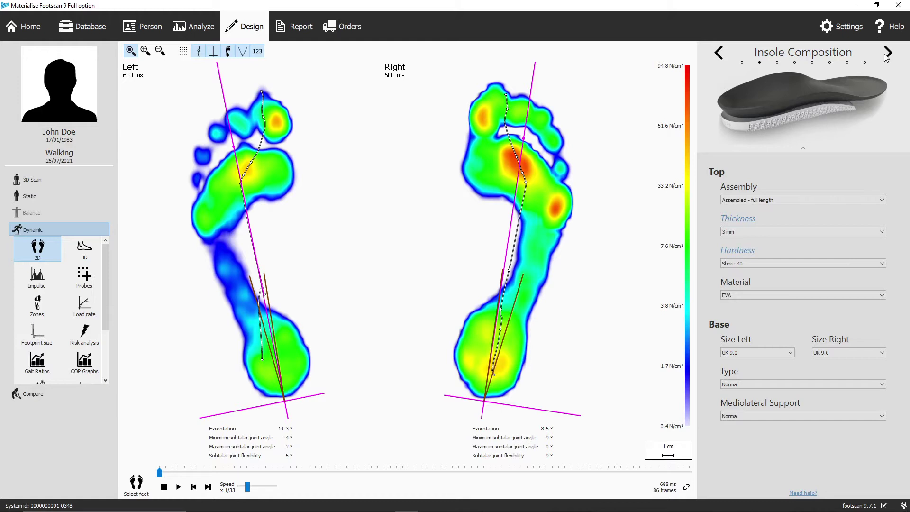
{"action": "left_click", "coordinate": [838, 201]}
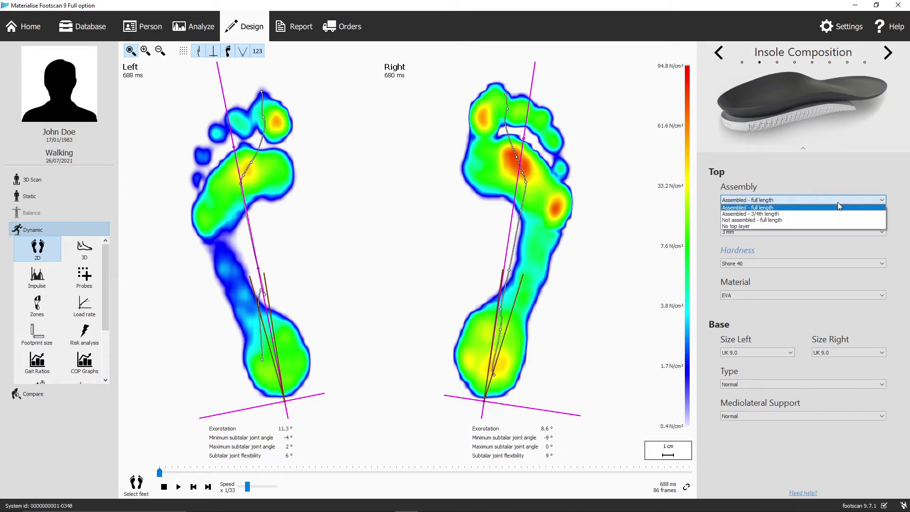
{"action": "left_click", "coordinate": [838, 205]}
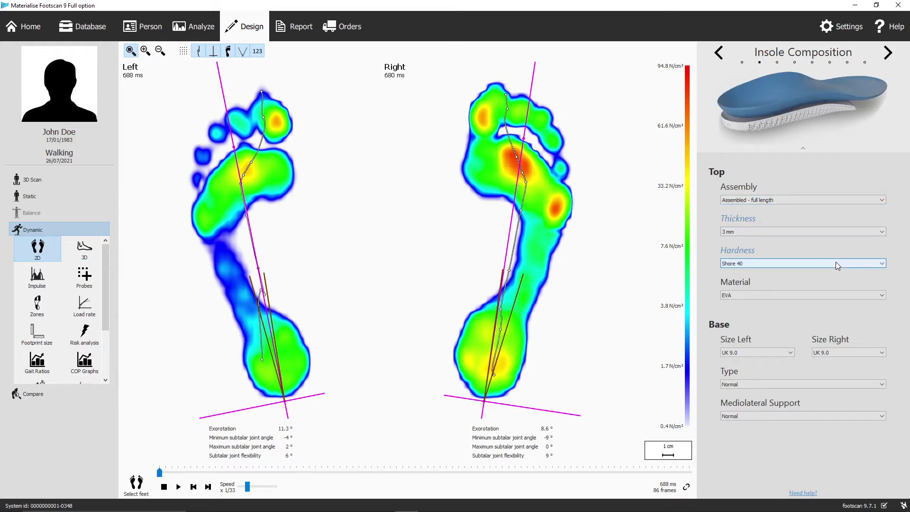
{"action": "left_click", "coordinate": [835, 294]}
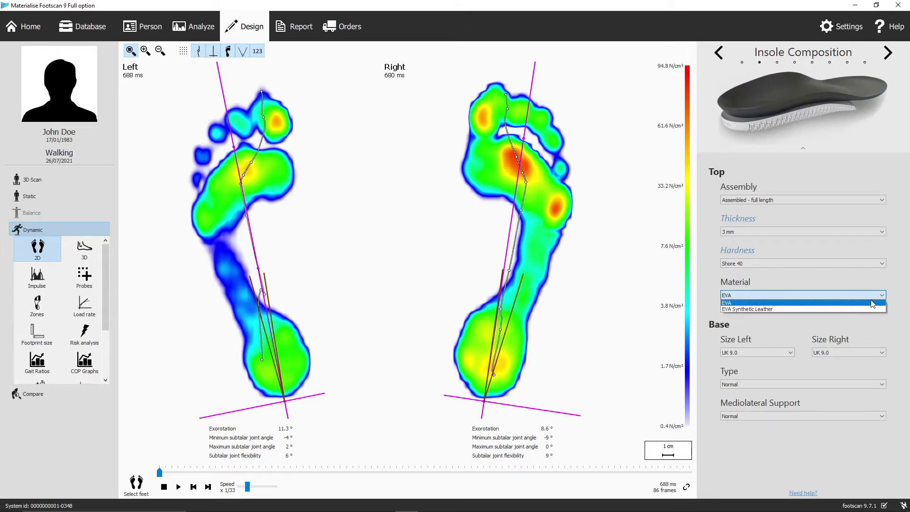
{"action": "left_click", "coordinate": [894, 299]}
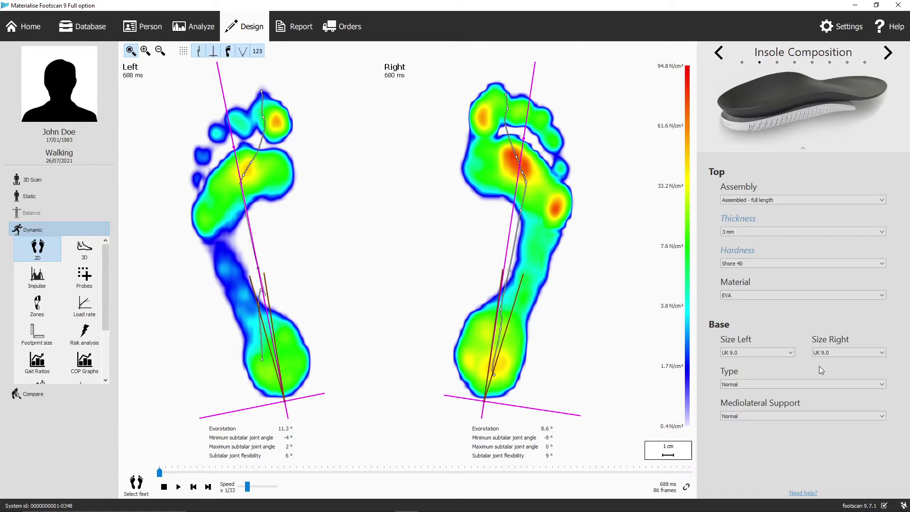
- Confirm Normal base type and Normal mediolateral support, then advance to General Corrections
{"action": "left_click", "coordinate": [803, 383]}
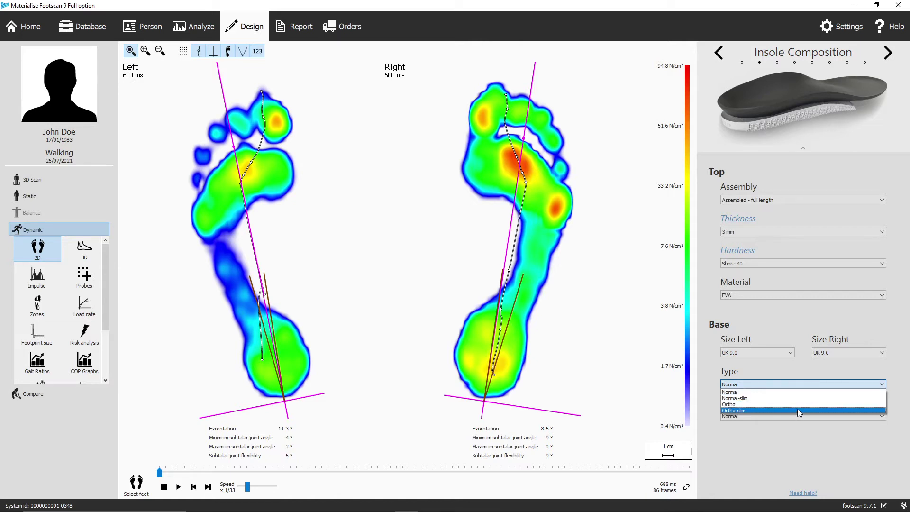
{"action": "left_click", "coordinate": [793, 436]}
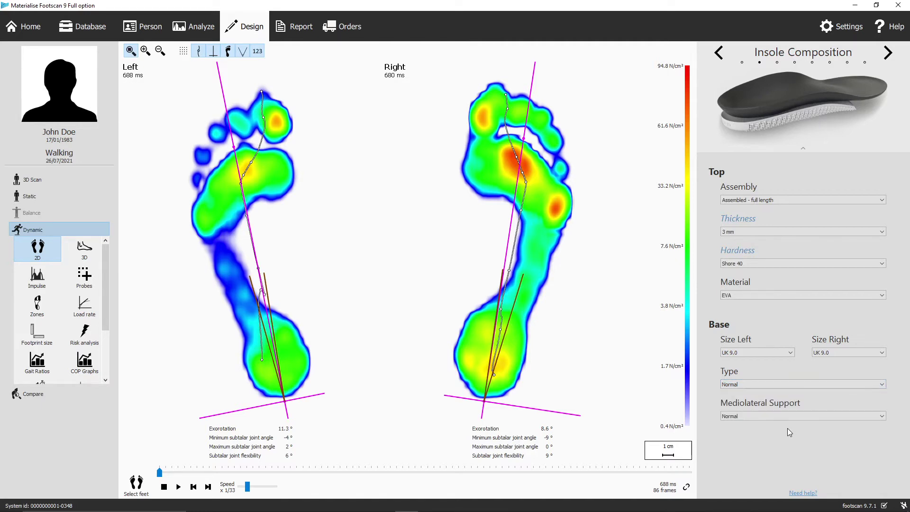
{"action": "left_click", "coordinate": [788, 418]}
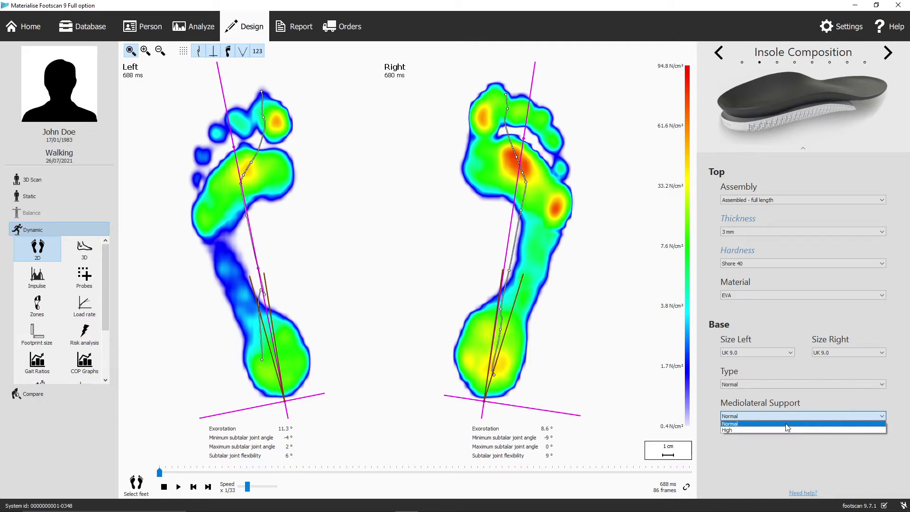
{"action": "left_click", "coordinate": [785, 424]}
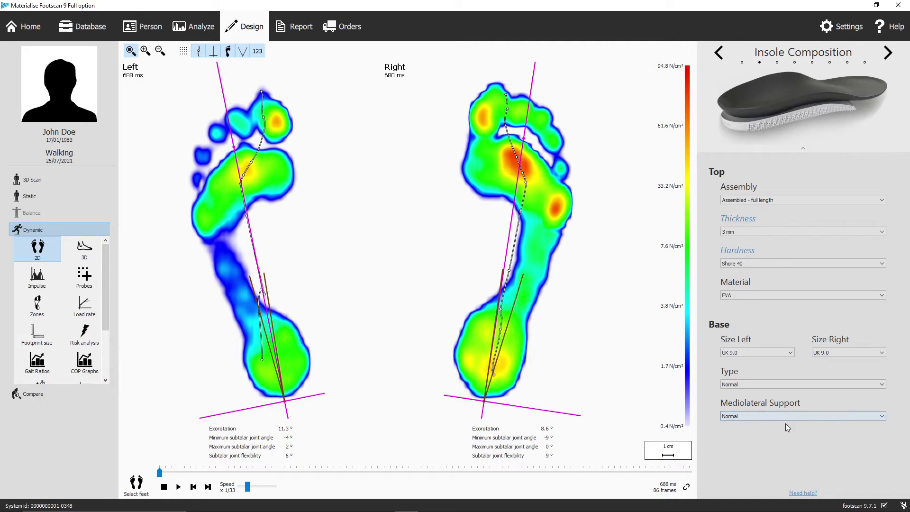
{"action": "left_click", "coordinate": [886, 55]}
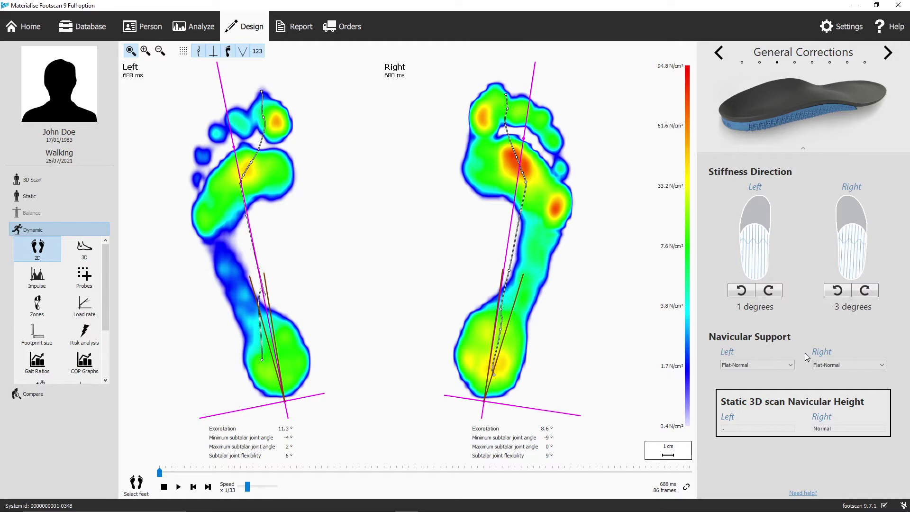
- Keep Flat-Normal navicular support on the left foot and switch the right foot to Normal
{"action": "left_click", "coordinate": [791, 363]}
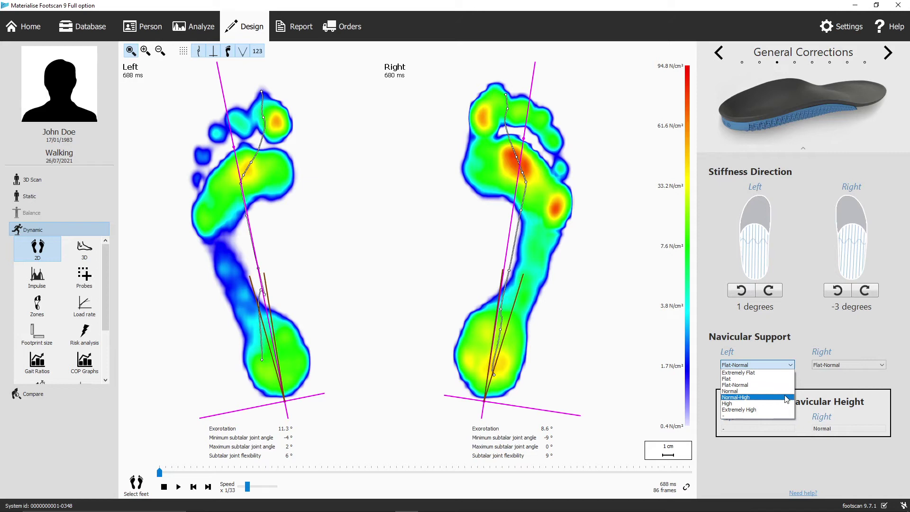
{"action": "left_click", "coordinate": [799, 363]}
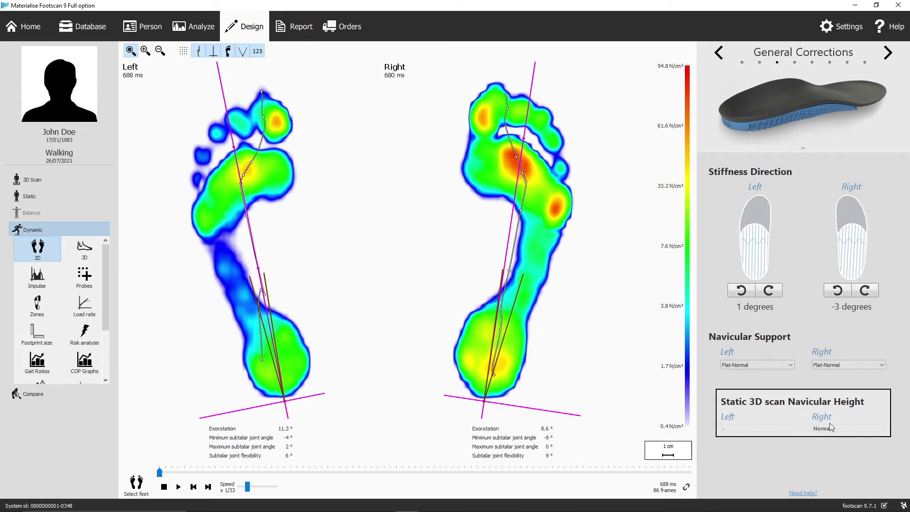
{"action": "left_click", "coordinate": [833, 364]}
{"action": "left_click", "coordinate": [829, 392]}
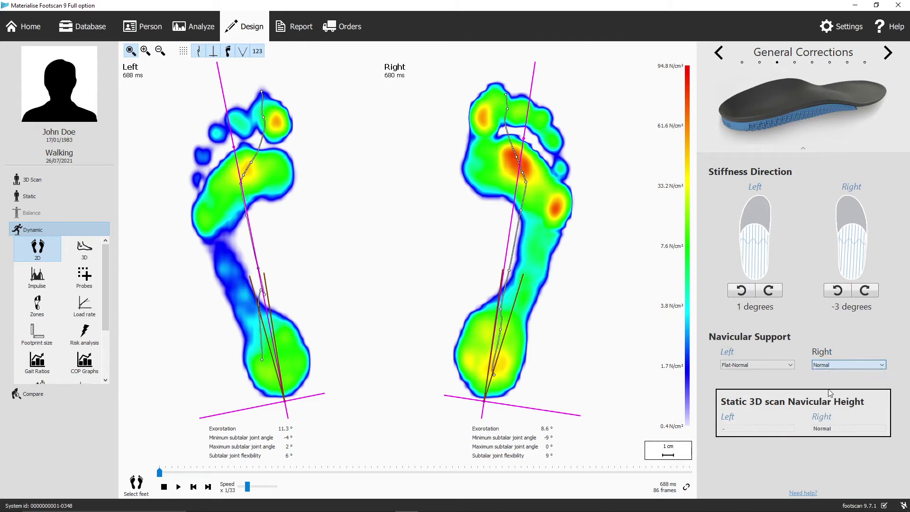
- On Local Stiffness, check the left arch zone value and reset all zone stiffness to defaults
{"action": "left_click", "coordinate": [887, 55]}
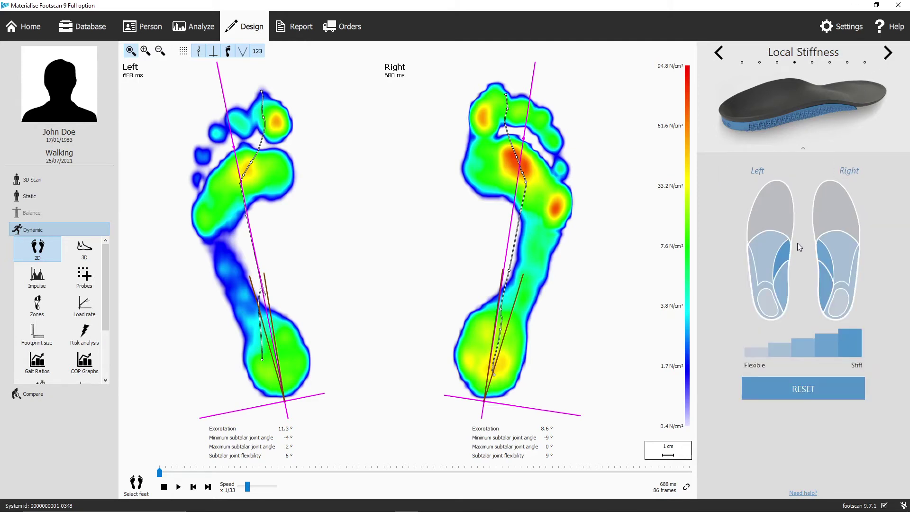
{"action": "mouse_move", "coordinate": [787, 251]}
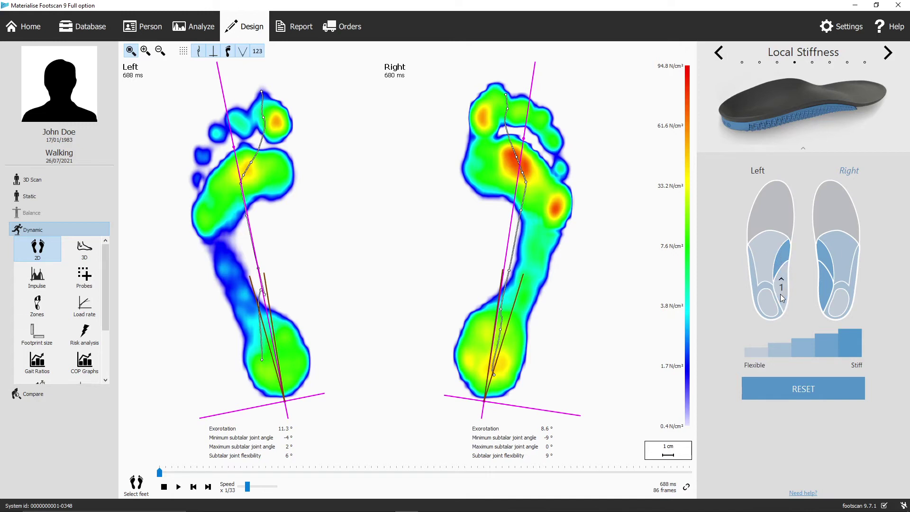
{"action": "left_click", "coordinate": [782, 385]}
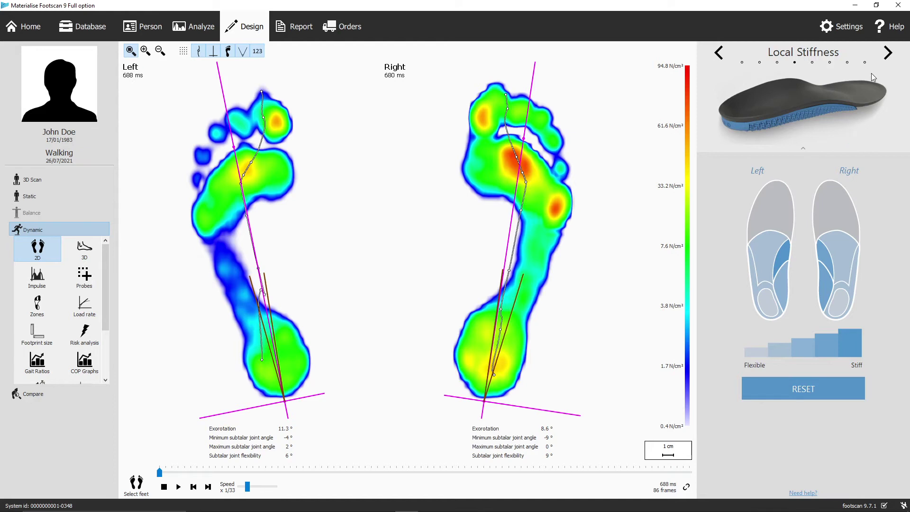
- On Heel Corrections, add a Heel Spur pad to the left heel and leave the right without a pad
{"action": "left_click", "coordinate": [885, 55]}
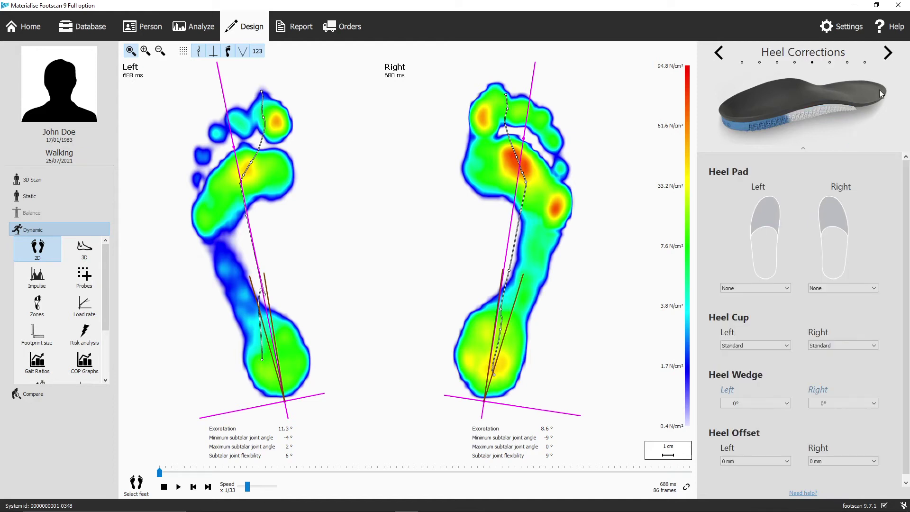
{"action": "left_click", "coordinate": [788, 288]}
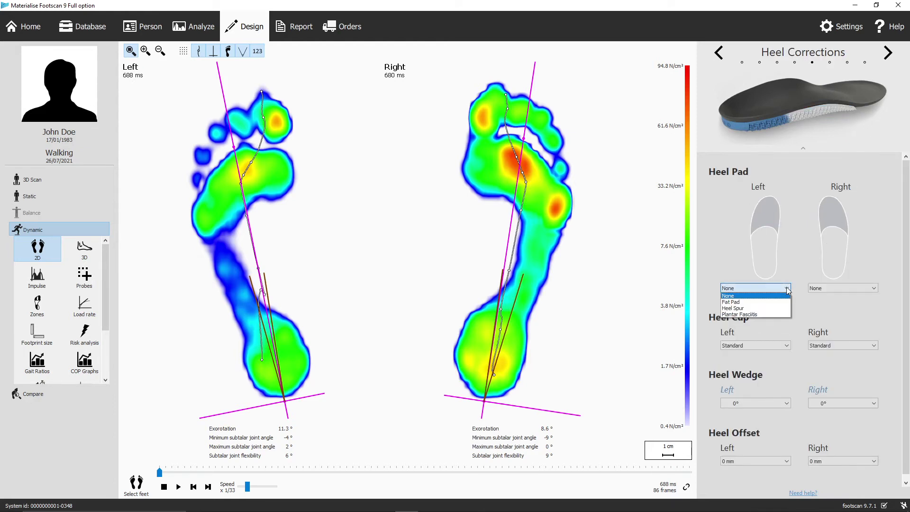
{"action": "left_click", "coordinate": [785, 308]}
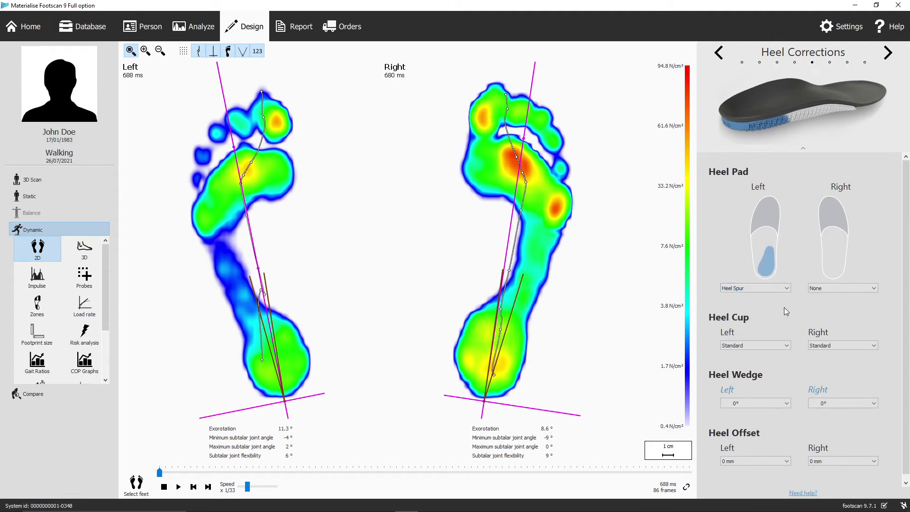
{"action": "left_click", "coordinate": [820, 289]}
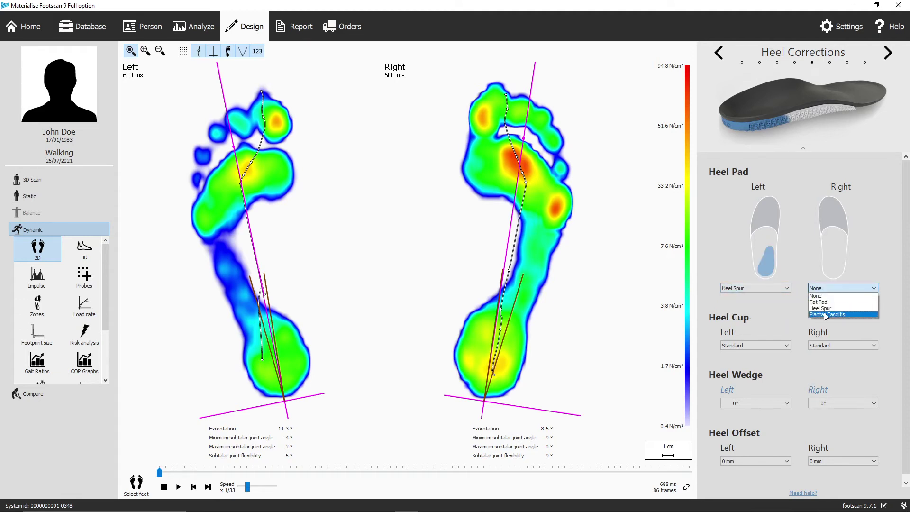
{"action": "left_click", "coordinate": [796, 314]}
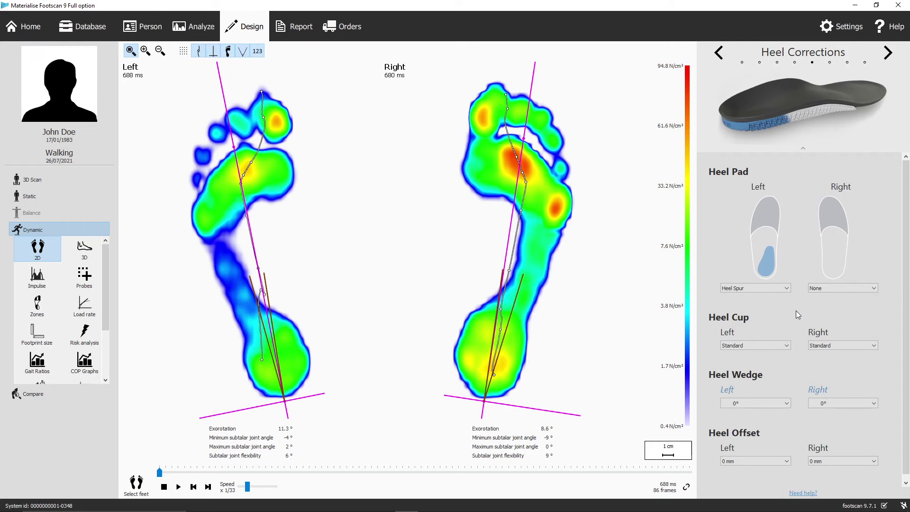
- Keep the left heel cup Standard, wedge 0° and offset 0 mm, then advance to meta corrections
{"action": "left_click", "coordinate": [787, 346]}
{"action": "left_click", "coordinate": [794, 351]}
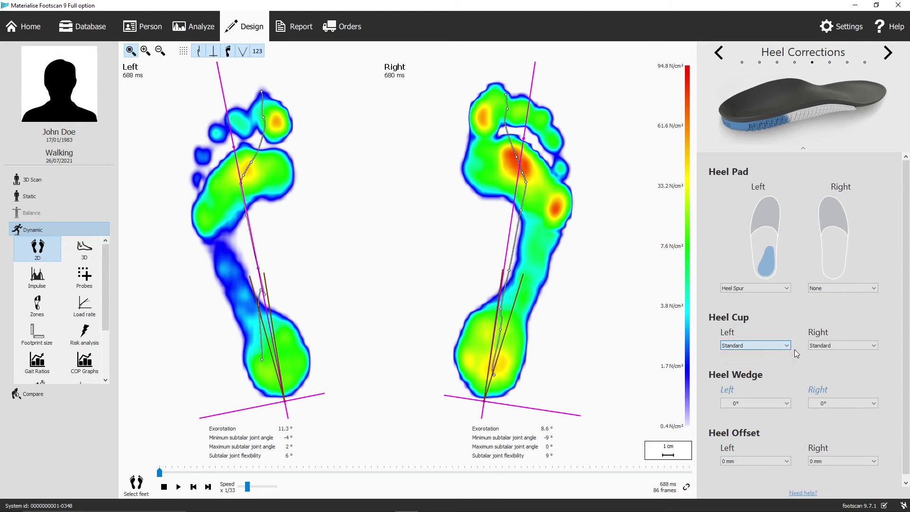
{"action": "left_click", "coordinate": [787, 404]}
{"action": "mouse_move", "coordinate": [786, 422]}
{"action": "left_mouse_down"}
{"action": "mouse_move", "coordinate": [787, 437]}
{"action": "mouse_move", "coordinate": [801, 423]}
{"action": "left_mouse_up"}
{"action": "left_click", "coordinate": [802, 422]}
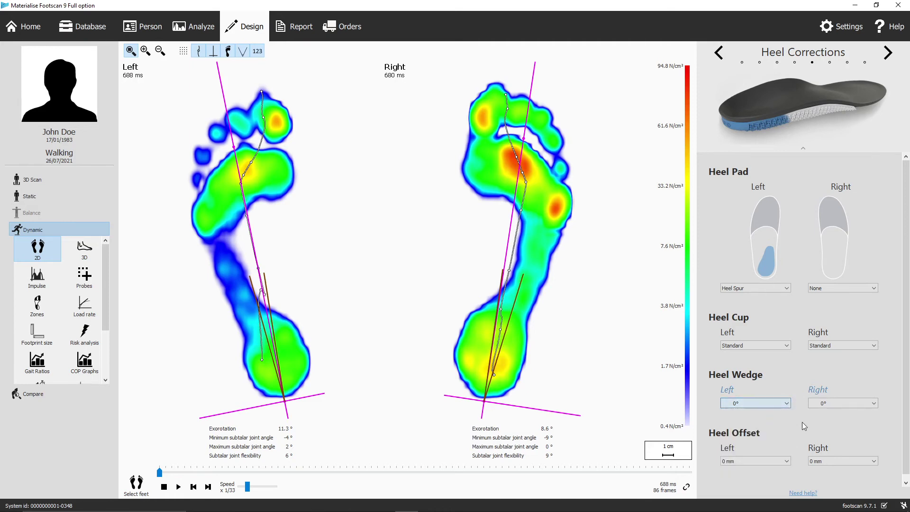
{"action": "left_click", "coordinate": [789, 461]}
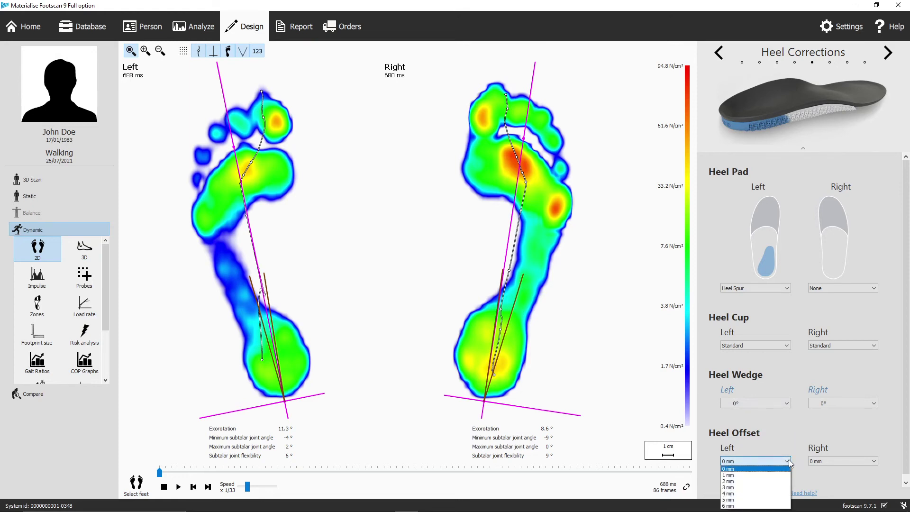
{"action": "left_click", "coordinate": [788, 460]}
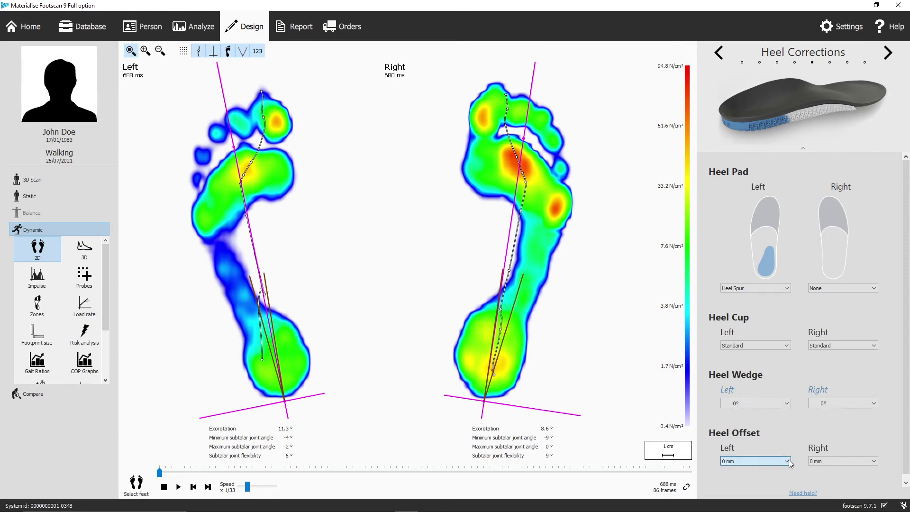
{"action": "left_click", "coordinate": [887, 53]}
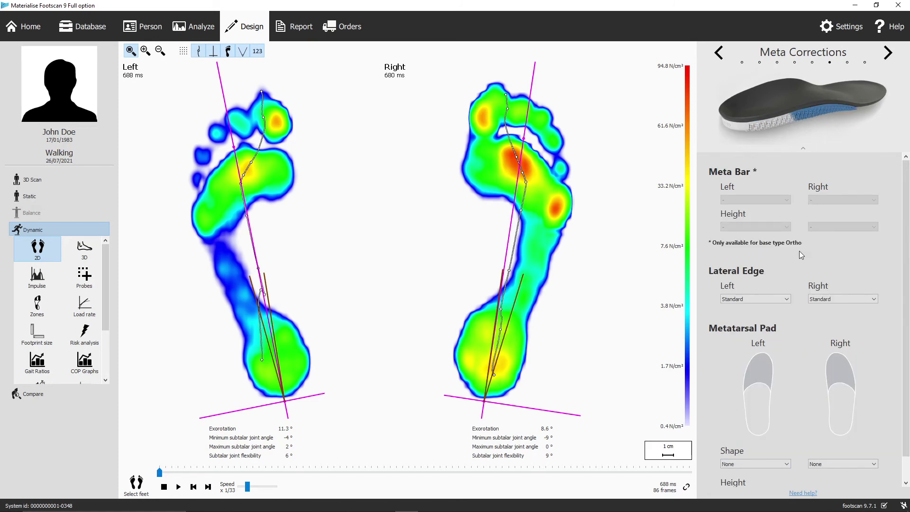
- Keep the left lateral edge Standard and set metatarsal pad shapes: left Teardrop, right T-form
{"action": "left_click", "coordinate": [787, 299]}
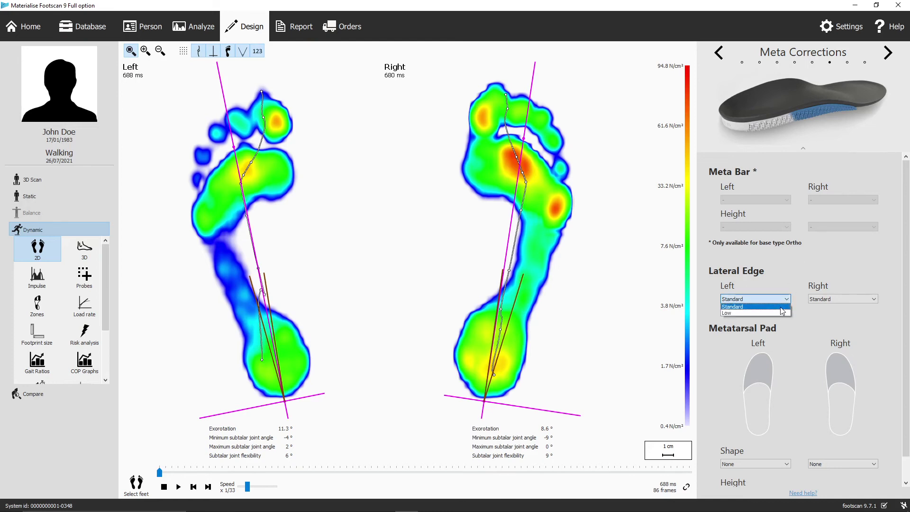
{"action": "left_click", "coordinate": [798, 300]}
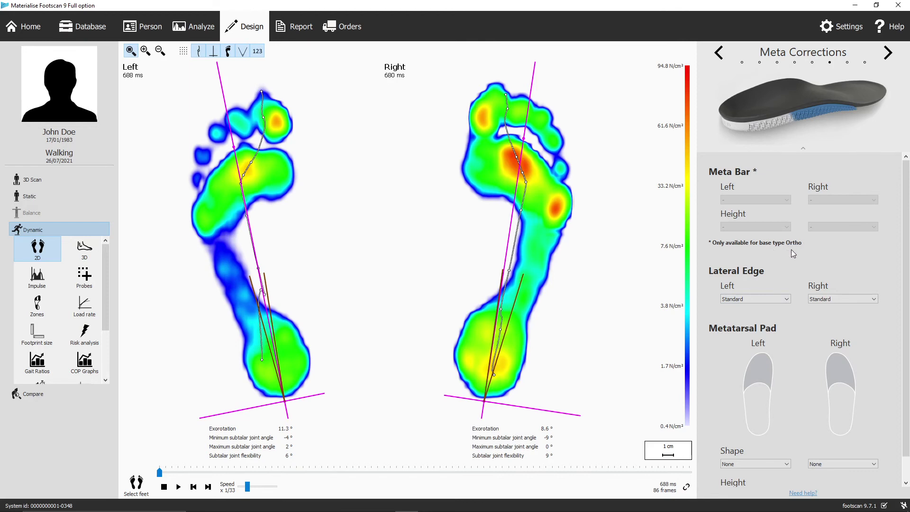
{"action": "scroll", "coordinate": [795, 258], "scroll_direction": "down", "scroll_amount": 1}
{"action": "left_click", "coordinate": [783, 439]}
{"action": "left_click", "coordinate": [781, 455]}
{"action": "left_click", "coordinate": [811, 439]}
{"action": "left_click", "coordinate": [820, 457]}
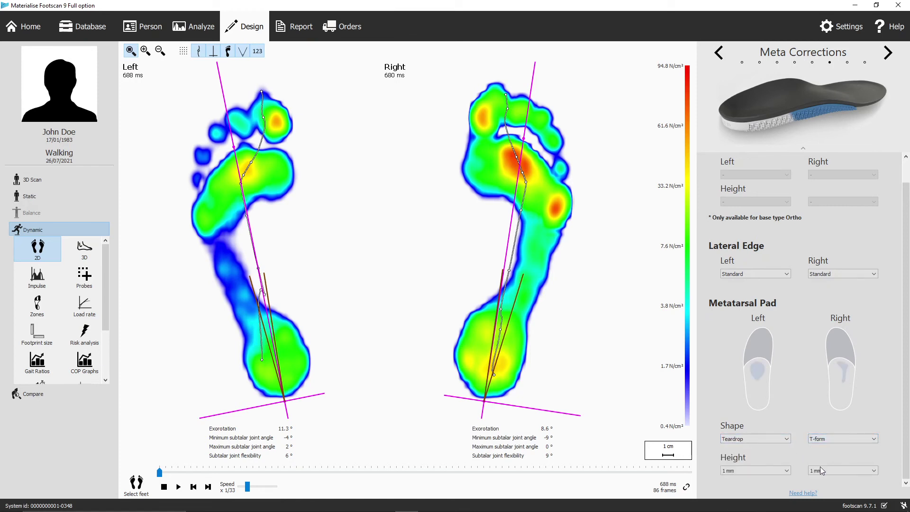
- Set metatarsal pad heights to 2 mm on the right and 3 mm on the left
{"action": "left_click", "coordinate": [820, 469]}
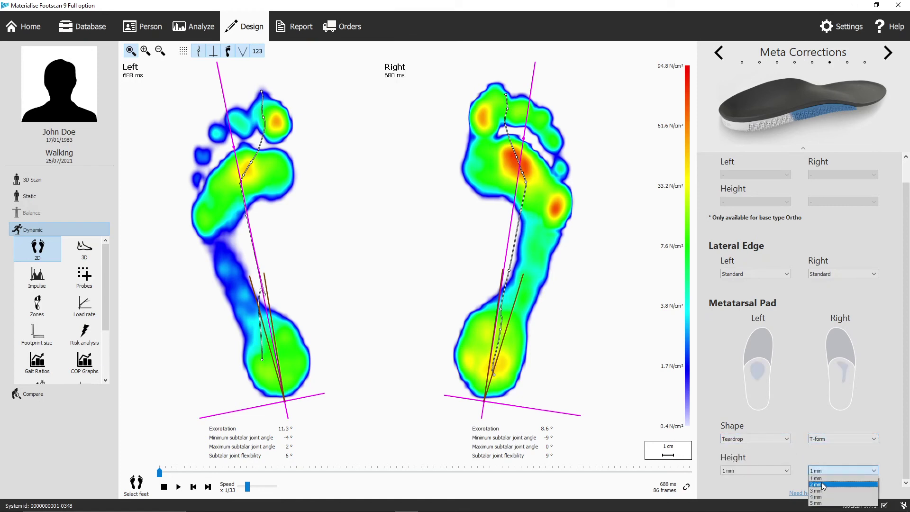
{"action": "left_click", "coordinate": [823, 484]}
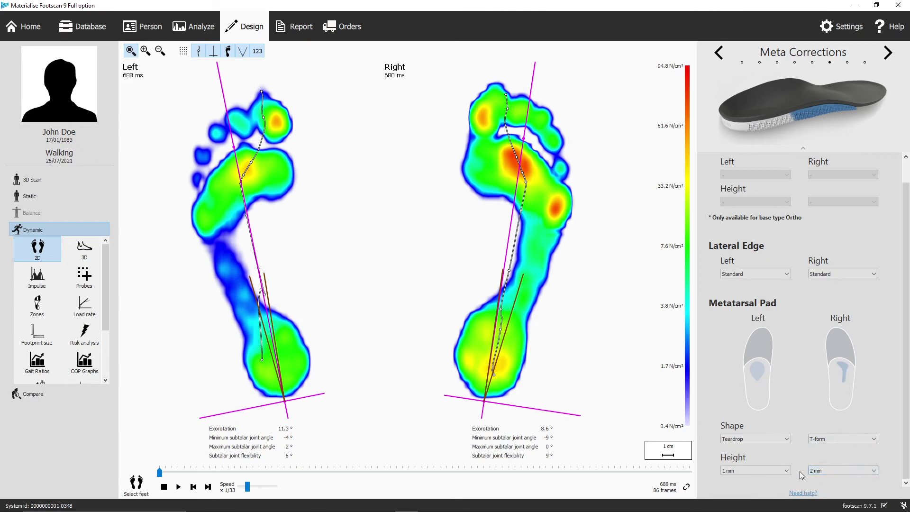
{"action": "left_click", "coordinate": [781, 470]}
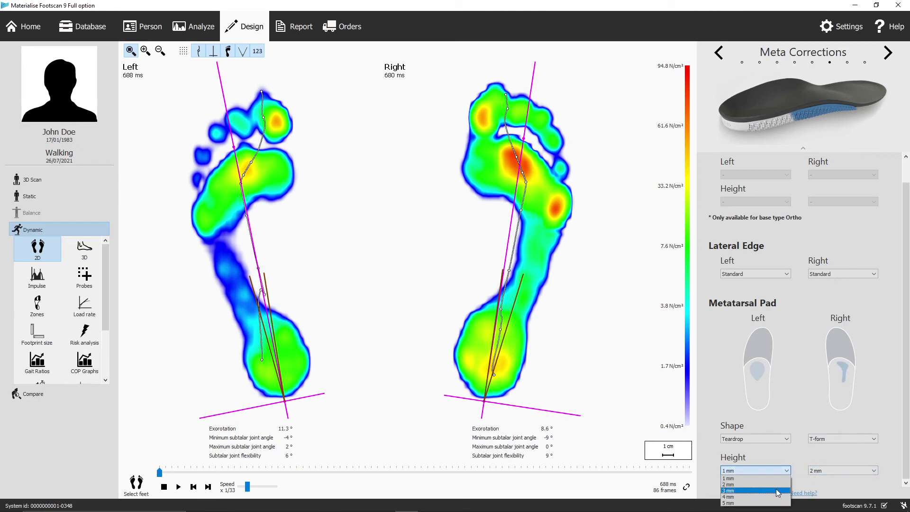
{"action": "left_click", "coordinate": [777, 492]}
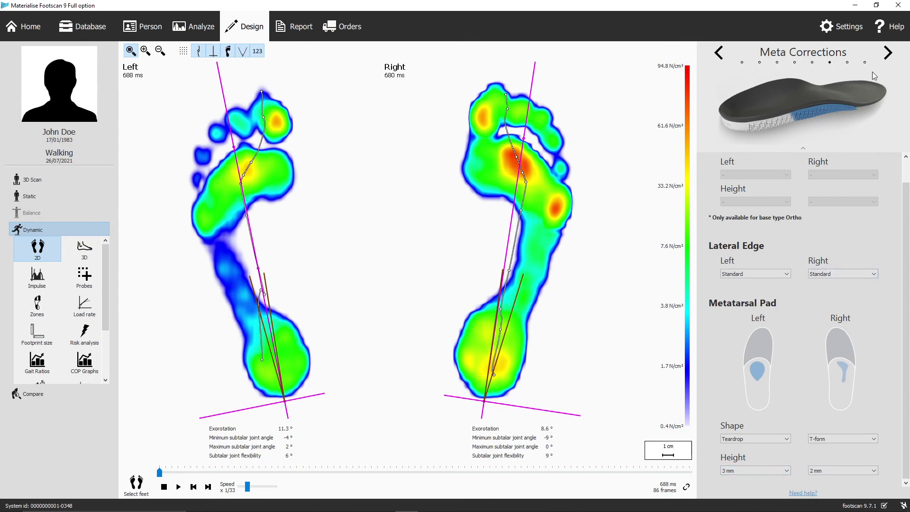
{"action": "left_click", "coordinate": [888, 53]}
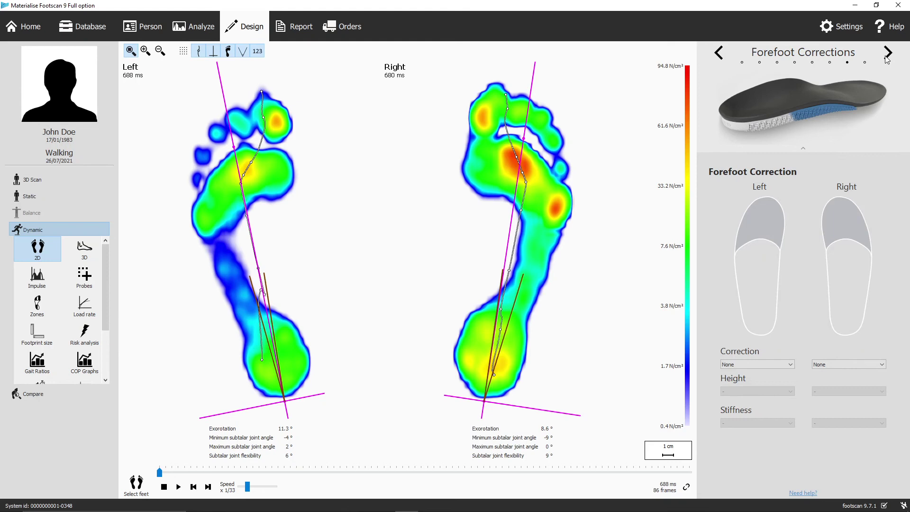
- Set the left forefoot correction to Meta 1 and settle the right on Meta 2-4
{"action": "left_click", "coordinate": [790, 364]}
{"action": "left_click", "coordinate": [788, 376]}
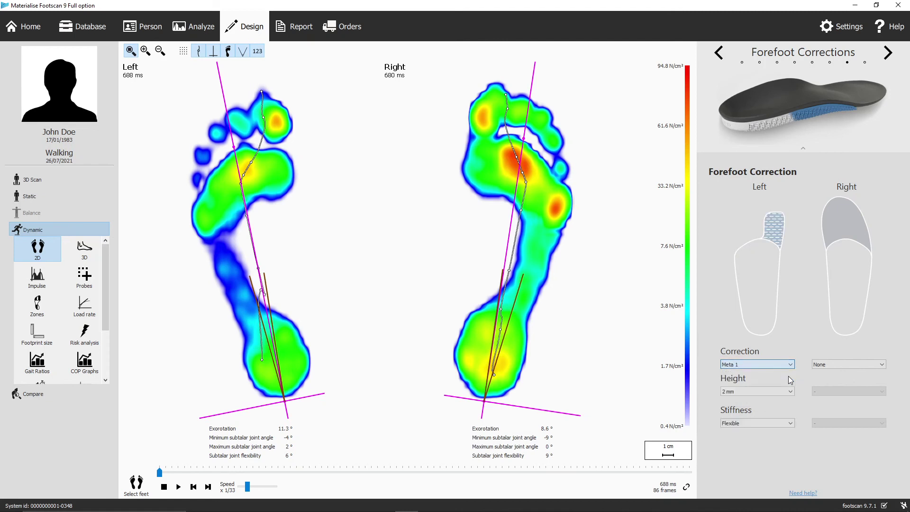
{"action": "left_click", "coordinate": [818, 365]}
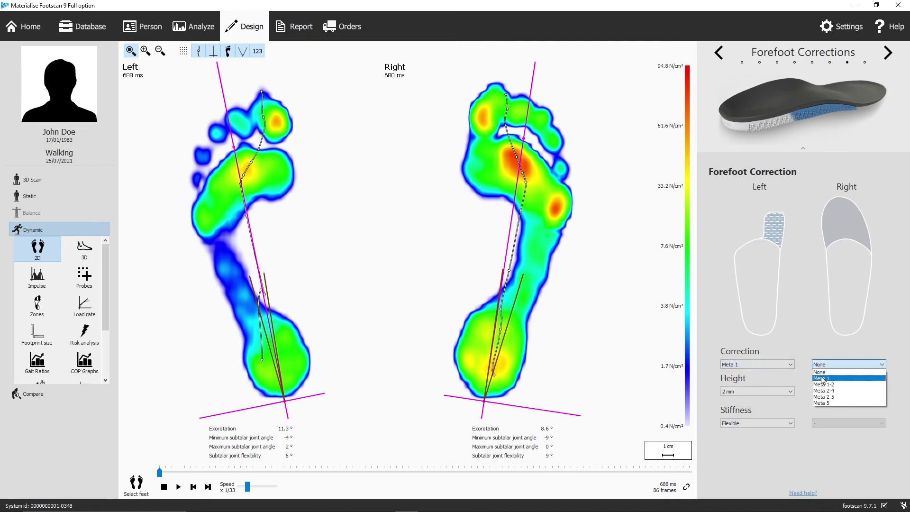
{"action": "left_click", "coordinate": [823, 384]}
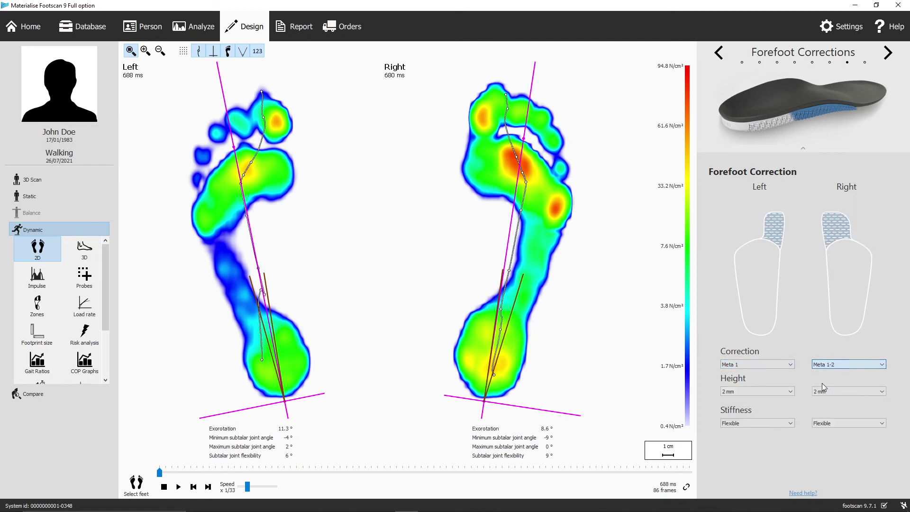
{"action": "left_click", "coordinate": [827, 366]}
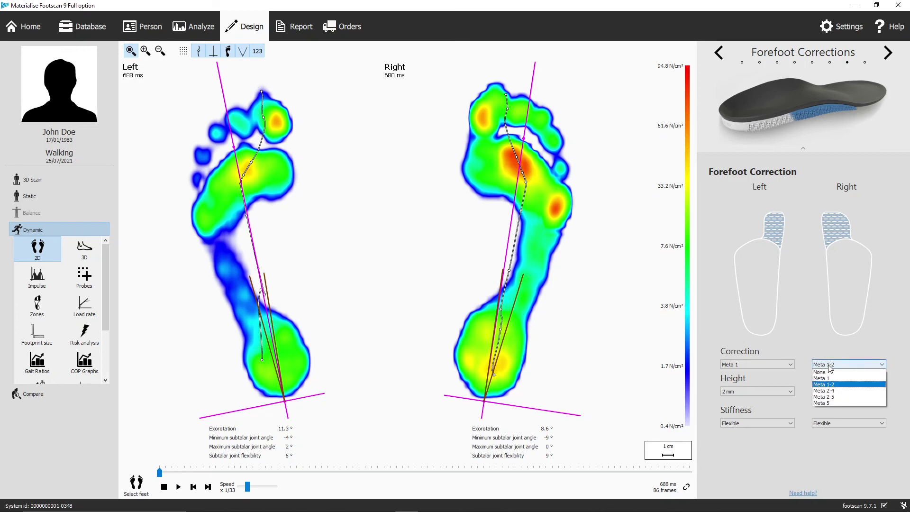
{"action": "left_click", "coordinate": [832, 401]}
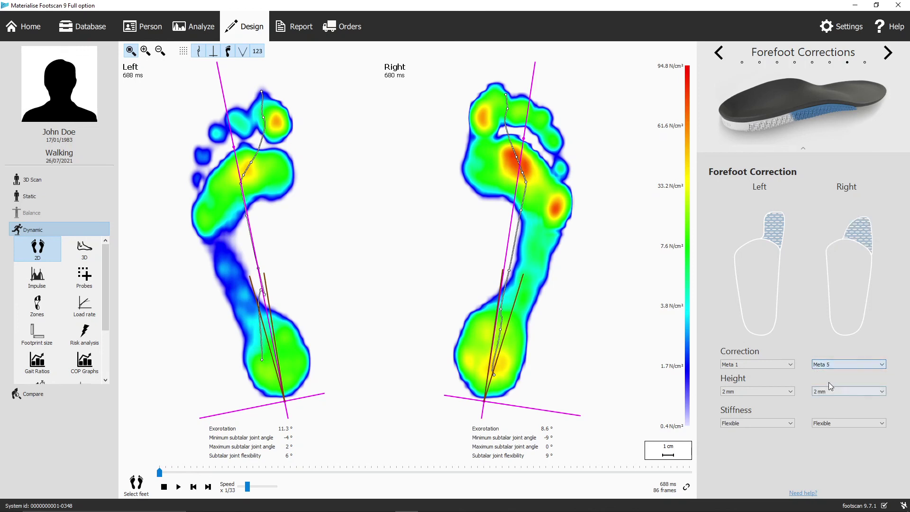
{"action": "left_click", "coordinate": [828, 366]}
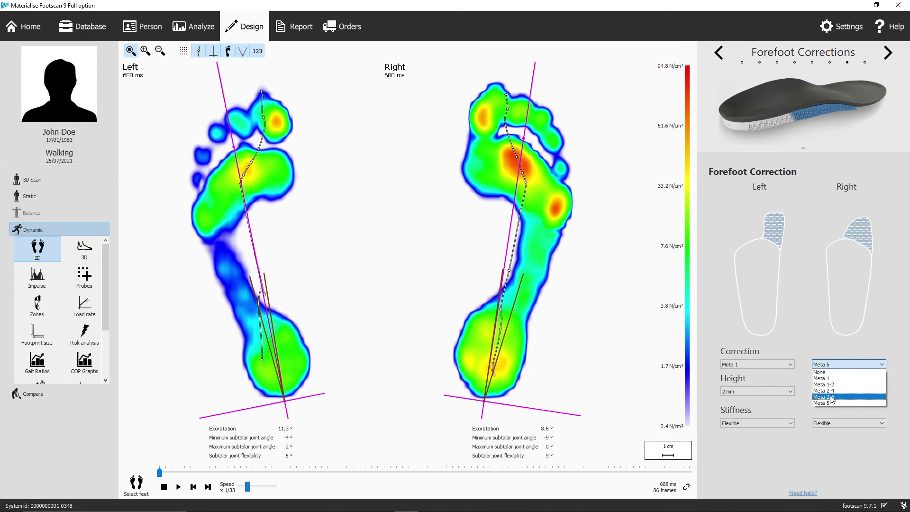
{"action": "left_click", "coordinate": [831, 397]}
{"action": "left_click", "coordinate": [829, 366]}
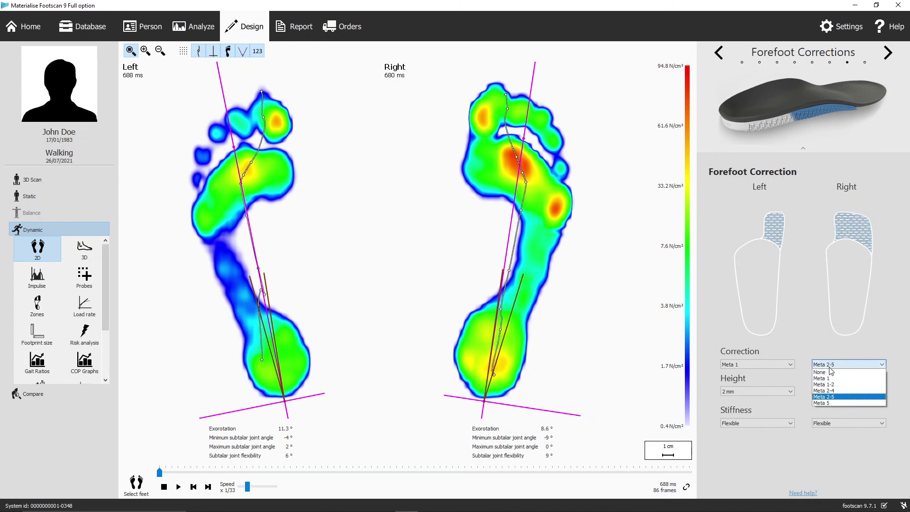
{"action": "left_click", "coordinate": [830, 391]}
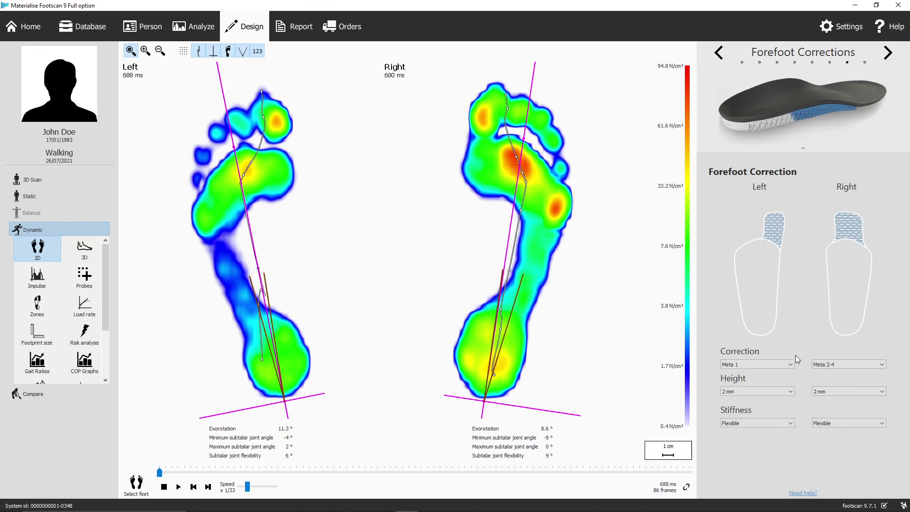
- Make the left forefoot correction Stiff at 2 mm height and advance to Personalization
{"action": "left_click", "coordinate": [777, 424]}
{"action": "left_click", "coordinate": [776, 437]}
{"action": "left_click", "coordinate": [778, 392]}
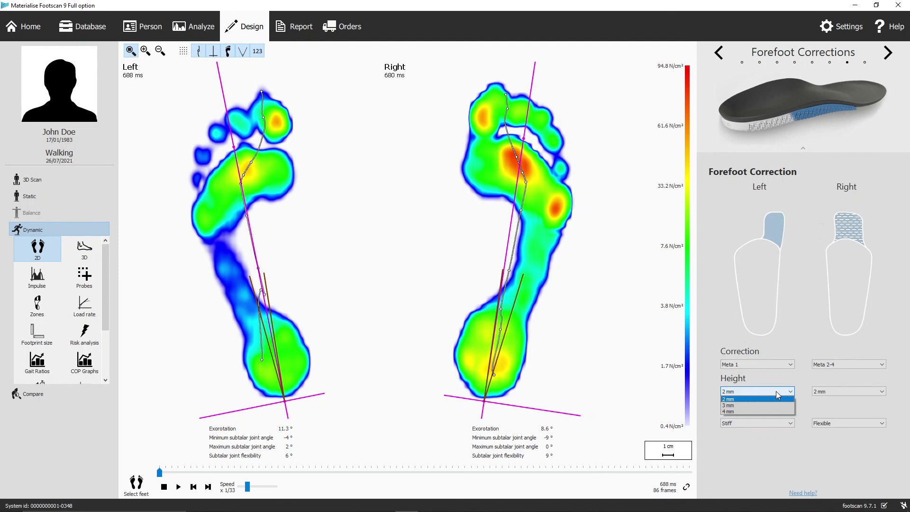
{"action": "left_click", "coordinate": [776, 391]}
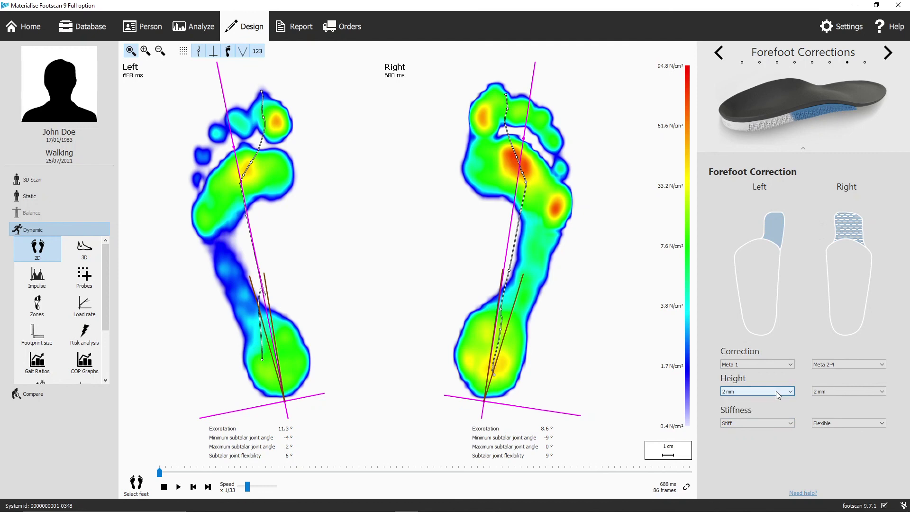
{"action": "left_click", "coordinate": [888, 54]}
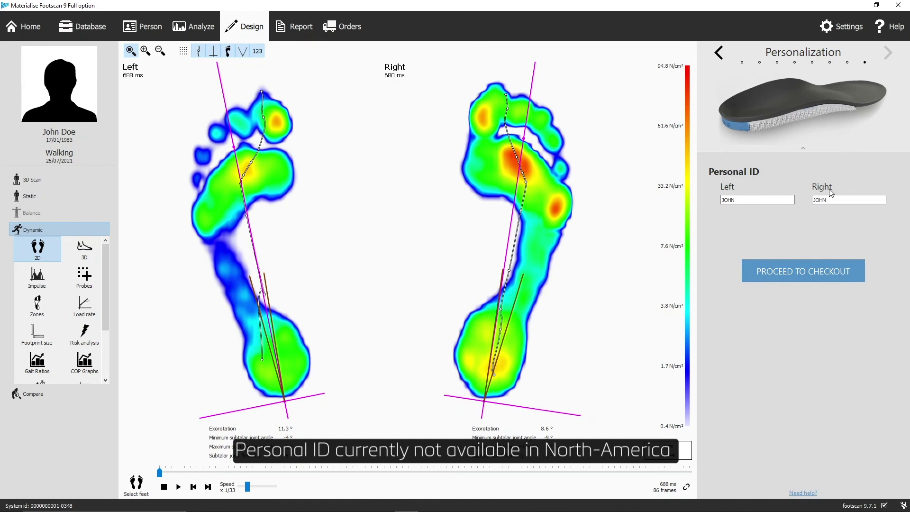